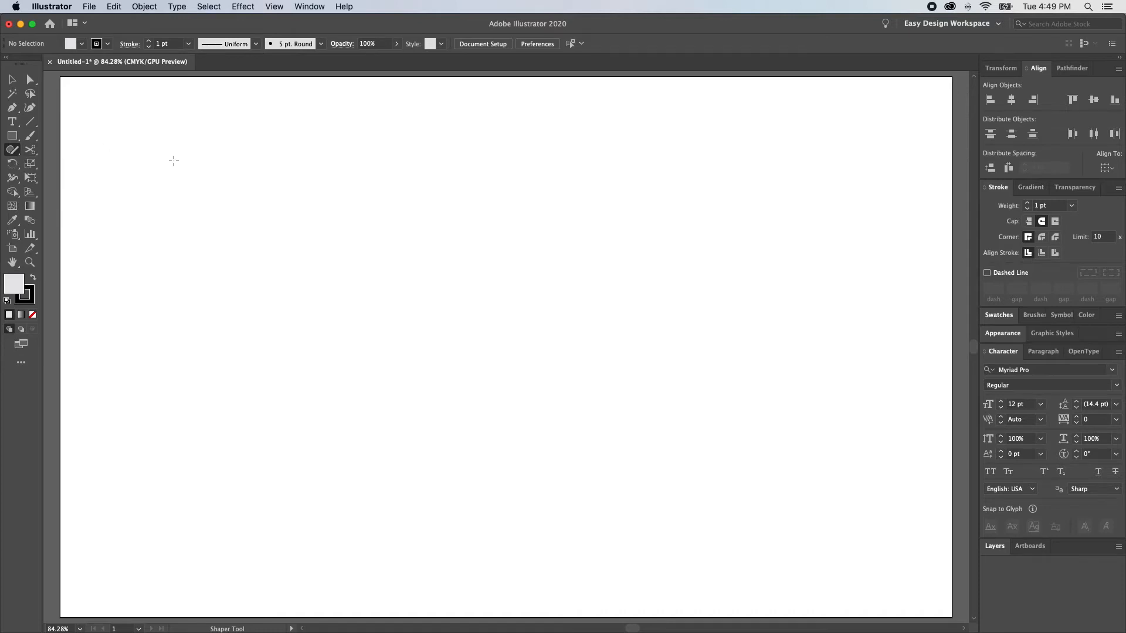
Draw a square, a wide rectangle, a large circle and an ellipse on the artboard with the Shaper tool
mouse_move(167, 153)
mouse_down()
mouse_move(274, 360)
mouse_move(464, 358)
mouse_move(459, 136)
mouse_move(189, 126)
mouse_up()
mouse_move(686, 191)
mouse_down()
mouse_move(608, 319)
mouse_move(766, 197)
mouse_up()
mouse_move(677, 403)
mouse_down()
mouse_move(632, 400)
mouse_move(531, 548)
mouse_move(809, 522)
mouse_move(730, 419)
mouse_move(510, 238)
mouse_move(622, 517)
mouse_move(651, 452)
mouse_up()
key(v)
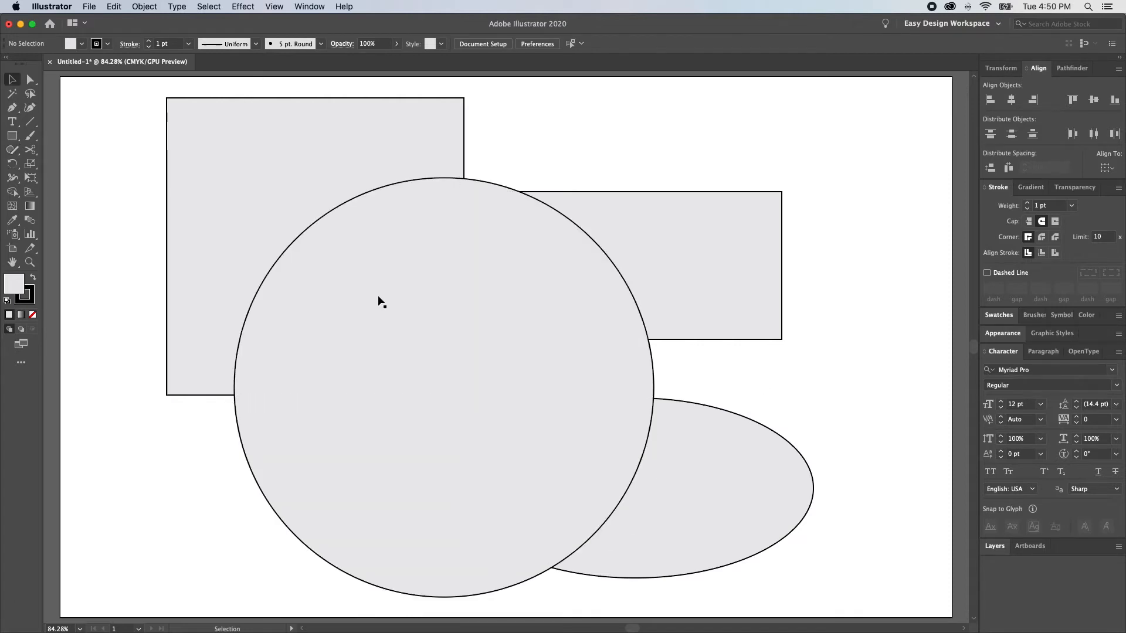
Select the drawn shapes one after another and delete them from the artboard
click(679, 211)
shift+click(364, 161)
click(690, 462)
key(Delete)
click(684, 248)
shift+click(350, 150)
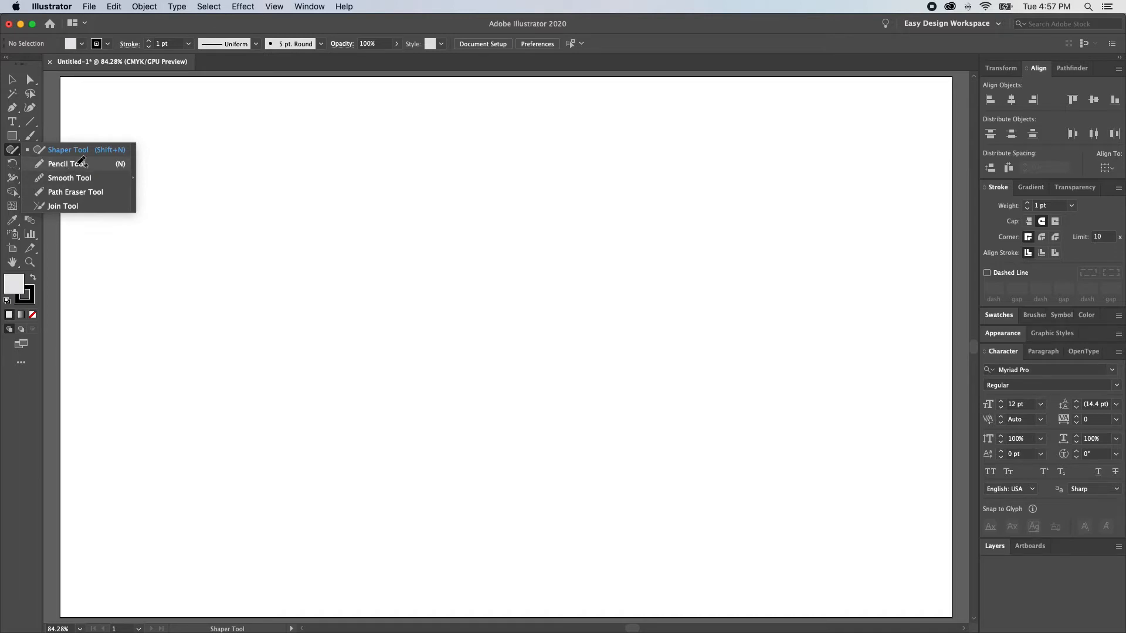
Set the Pencil tool's fidelity to the most accurate setting
click(75, 165)
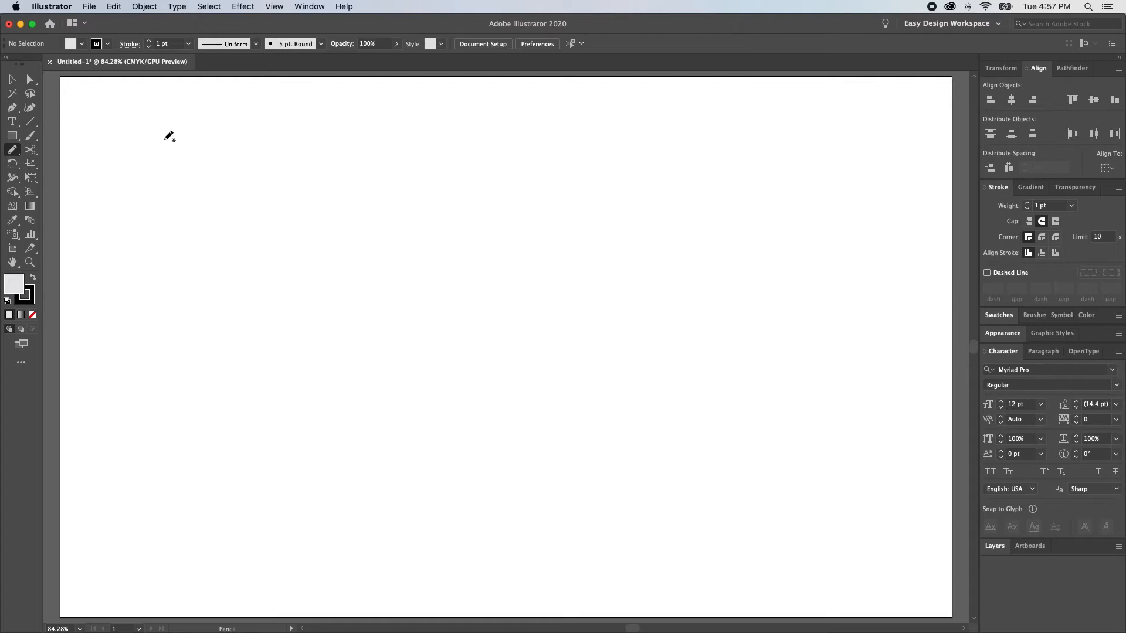
double_click(12, 150)
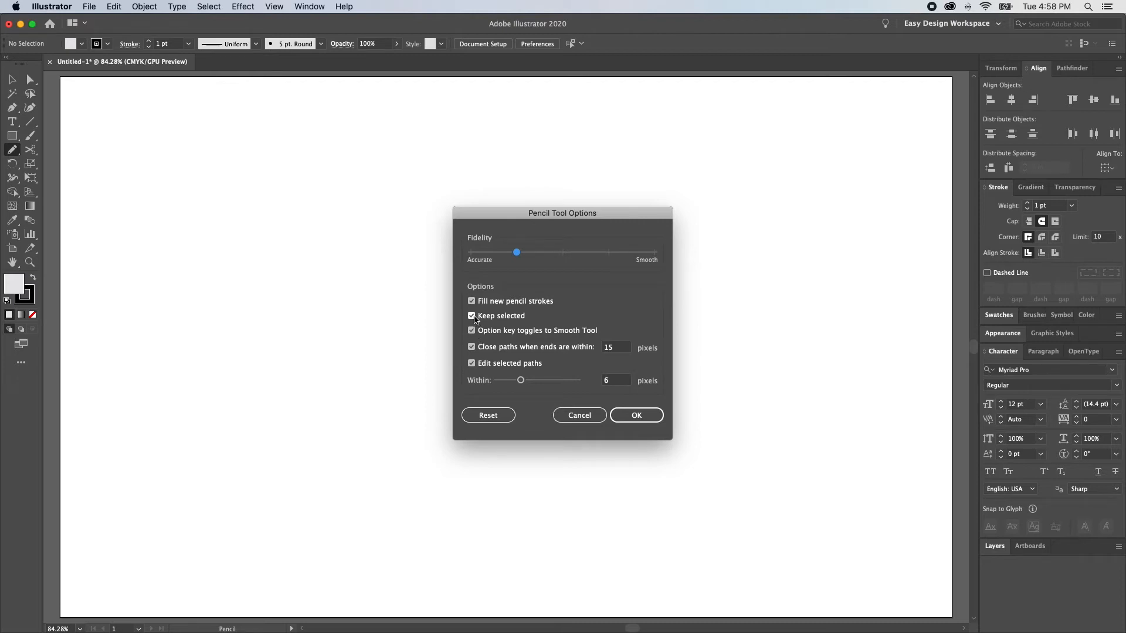
click(471, 252)
click(654, 416)
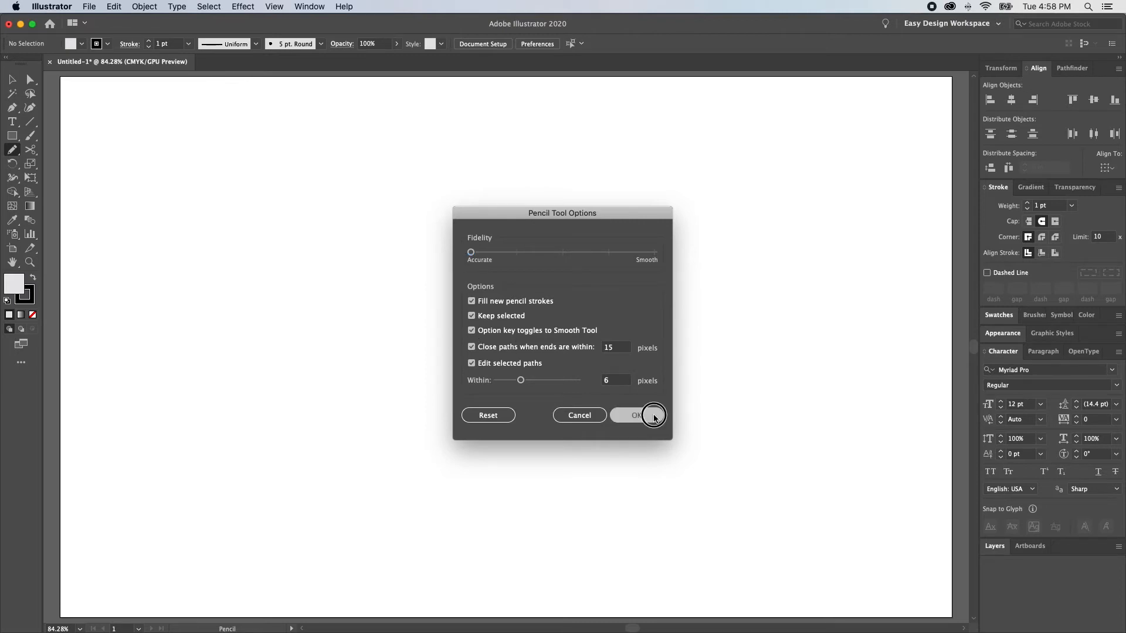
Draw a closed freeform shape about 7.23 by 6.98 in with the Pencil tool and redraw parts of its left edge
mouse_move(448, 148)
mouse_down()
mouse_move(372, 159)
mouse_move(269, 225)
mouse_move(228, 325)
mouse_move(234, 482)
mouse_move(413, 587)
mouse_move(574, 579)
mouse_move(654, 542)
mouse_move(672, 468)
mouse_move(655, 345)
mouse_move(624, 278)
mouse_move(498, 156)
mouse_move(457, 148)
mouse_up()
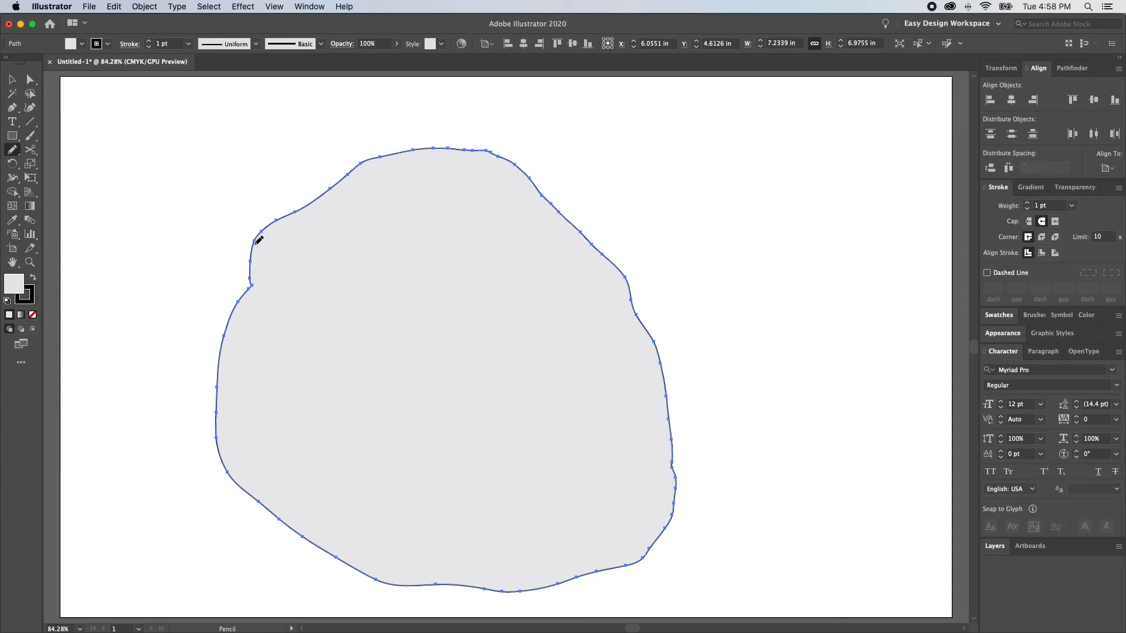
mouse_move(276, 221)
mouse_down()
mouse_move(243, 256)
mouse_move(224, 312)
mouse_move(221, 462)
mouse_up()
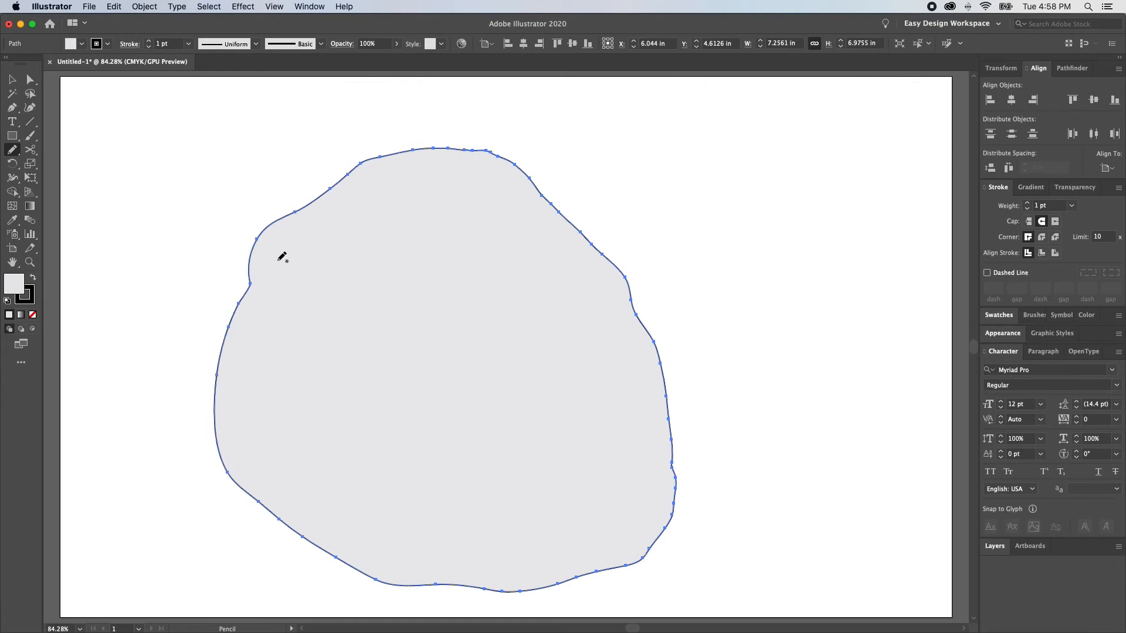
drag(256, 239, 229, 327)
drag(254, 258, 227, 342)
Set the Smooth tool's fidelity to the most accurate setting and smooth the freeform shape's upper-left edge
key(alt)
double_click(14, 152)
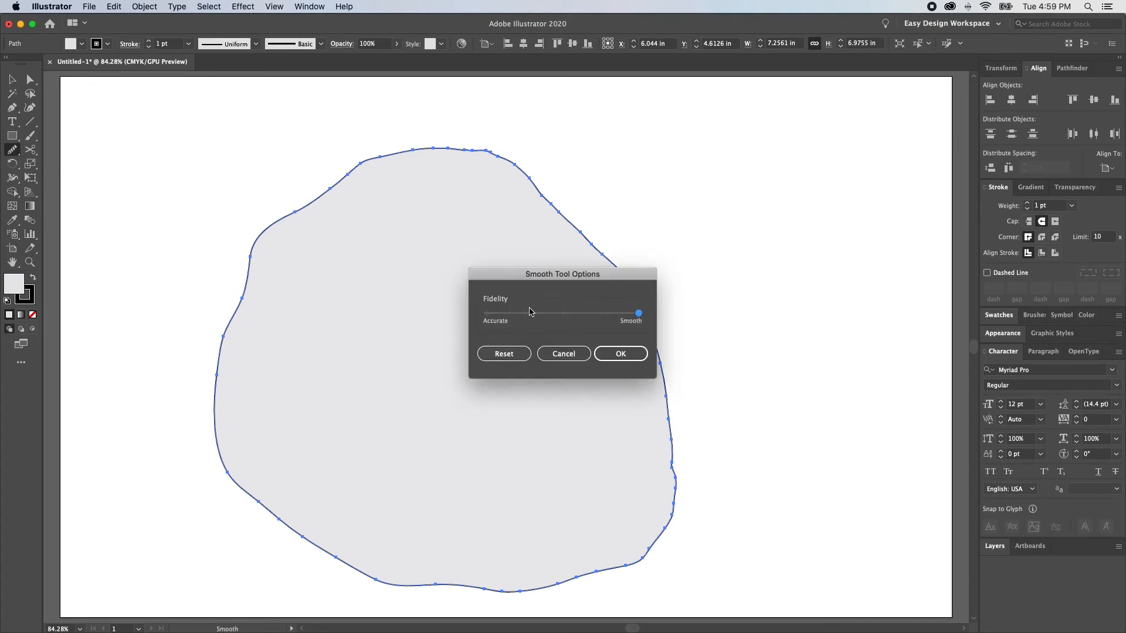
click(486, 315)
drag(512, 314, 486, 313)
click(613, 354)
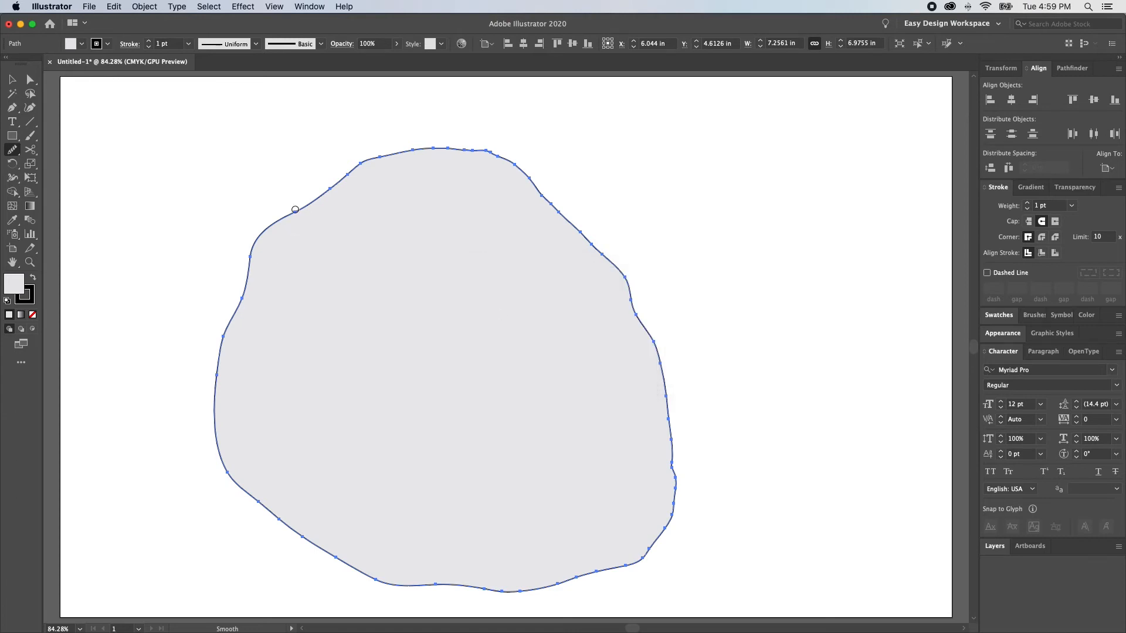
mouse_move(327, 188)
mouse_down()
mouse_move(249, 249)
mouse_move(233, 319)
mouse_up()
drag(289, 215, 349, 171)
Set the Smooth tool's fidelity to the smoothest setting and smooth the shape's left edge
click(12, 150)
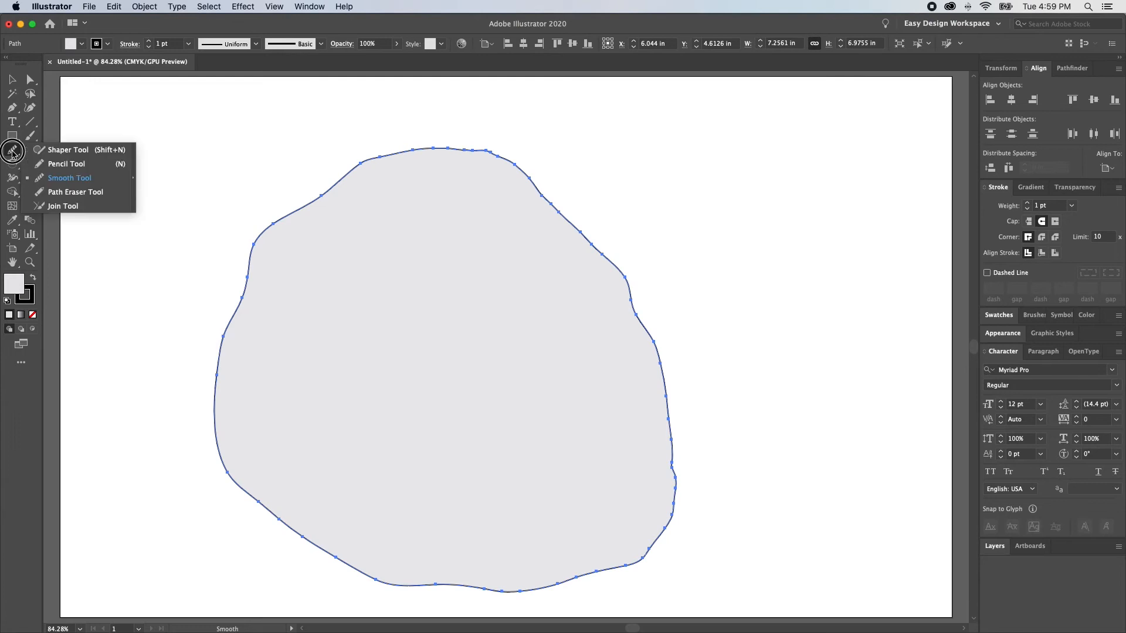
double_click(13, 151)
click(639, 314)
click(621, 354)
mouse_move(323, 194)
mouse_down()
mouse_move(270, 230)
mouse_move(227, 308)
mouse_move(219, 365)
mouse_up()
scroll(235, 363, left, 1)
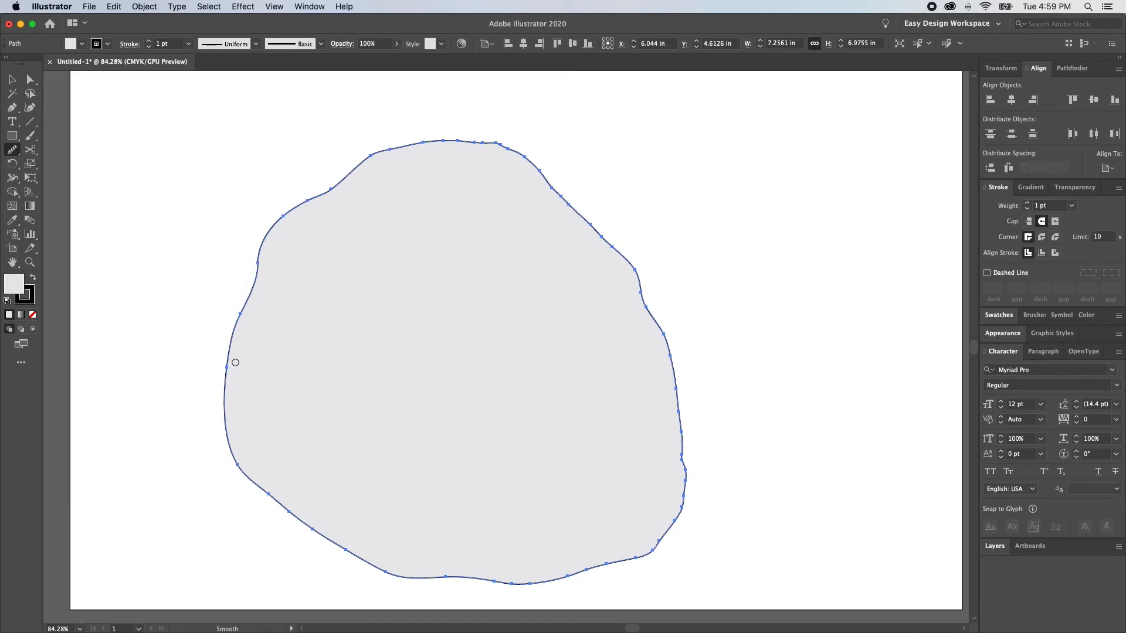
scroll(273, 356, right, 1)
key(v)
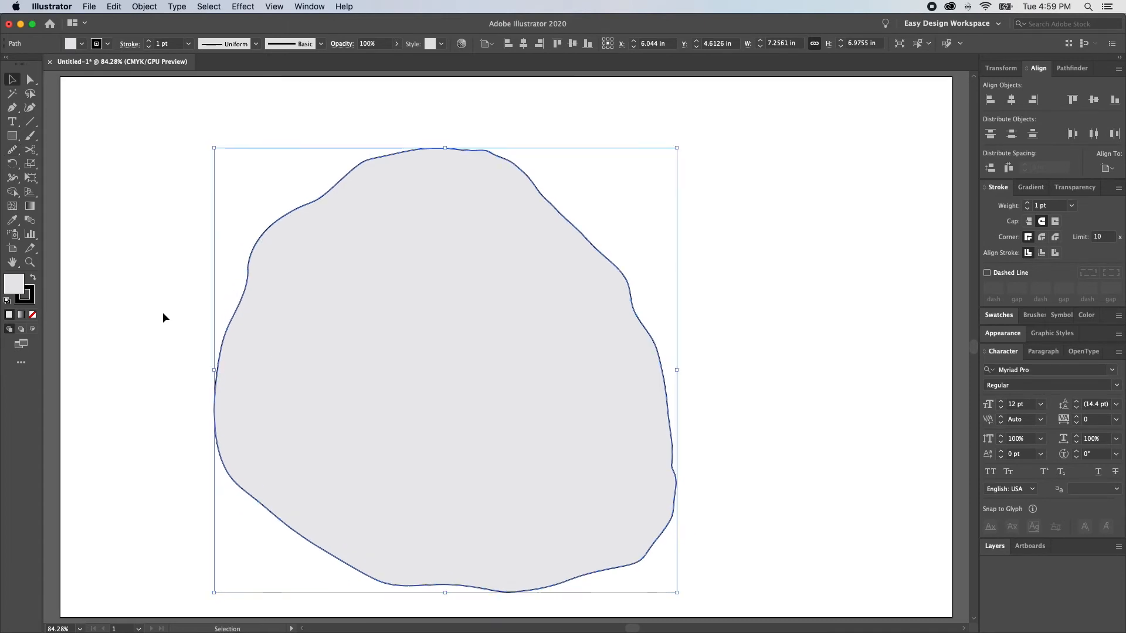
Erase the outline's top segment with the Path Eraser tool and remove the shape's fill
drag(12, 149, 80, 196)
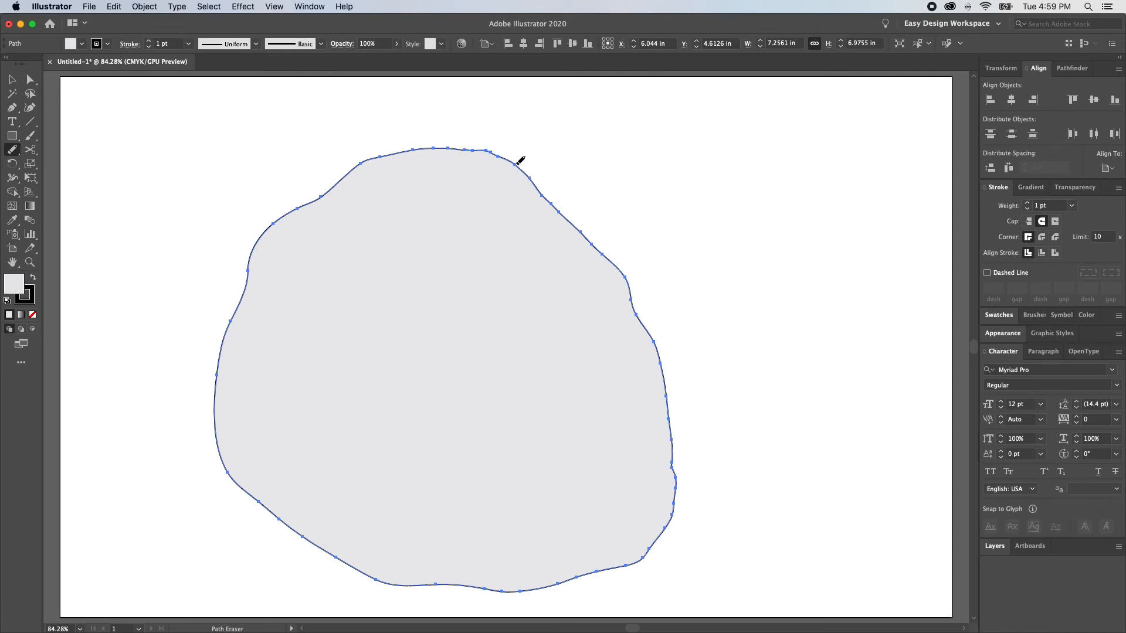
mouse_move(516, 164)
mouse_down()
mouse_move(440, 147)
mouse_move(366, 158)
mouse_up()
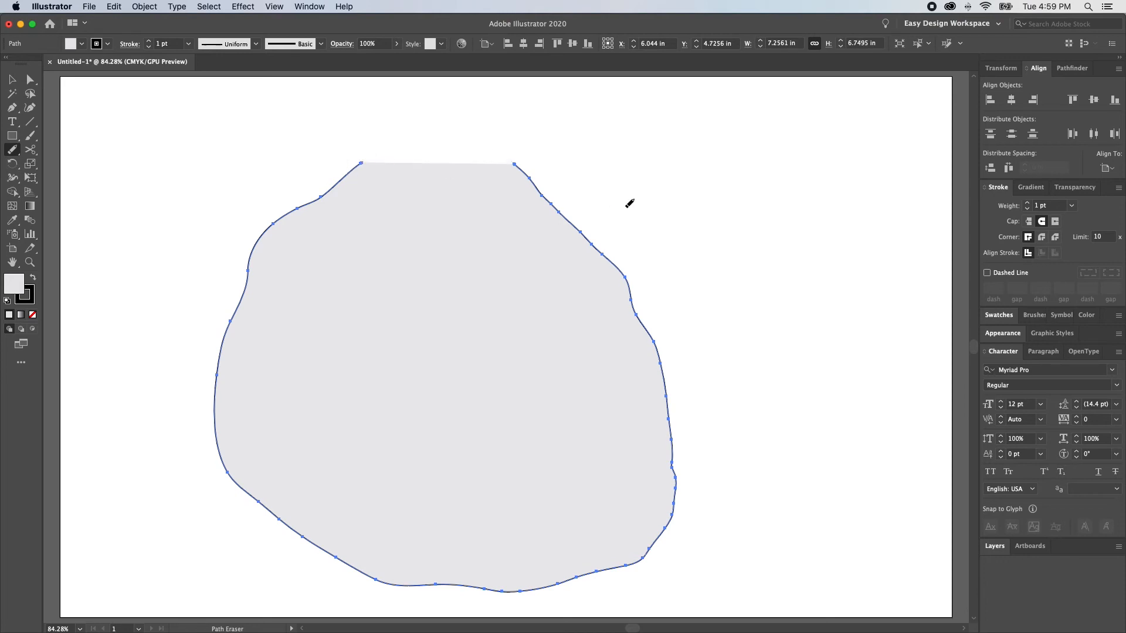
key(slash)
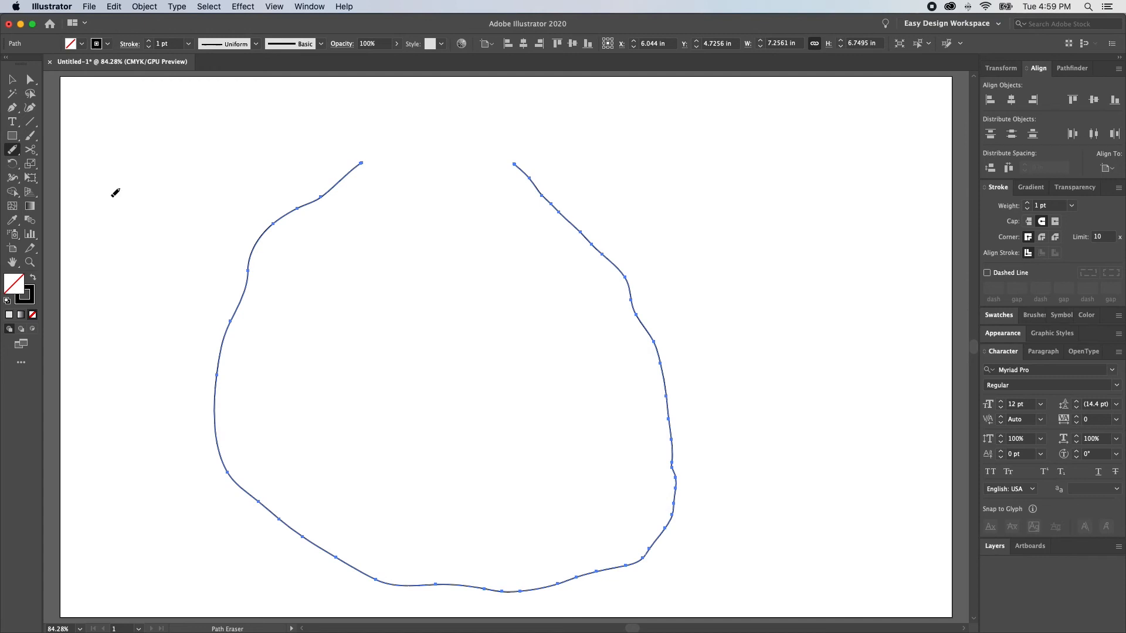
Close the gap at the top of the outline by joining its two open ends with the Join tool
click(13, 154)
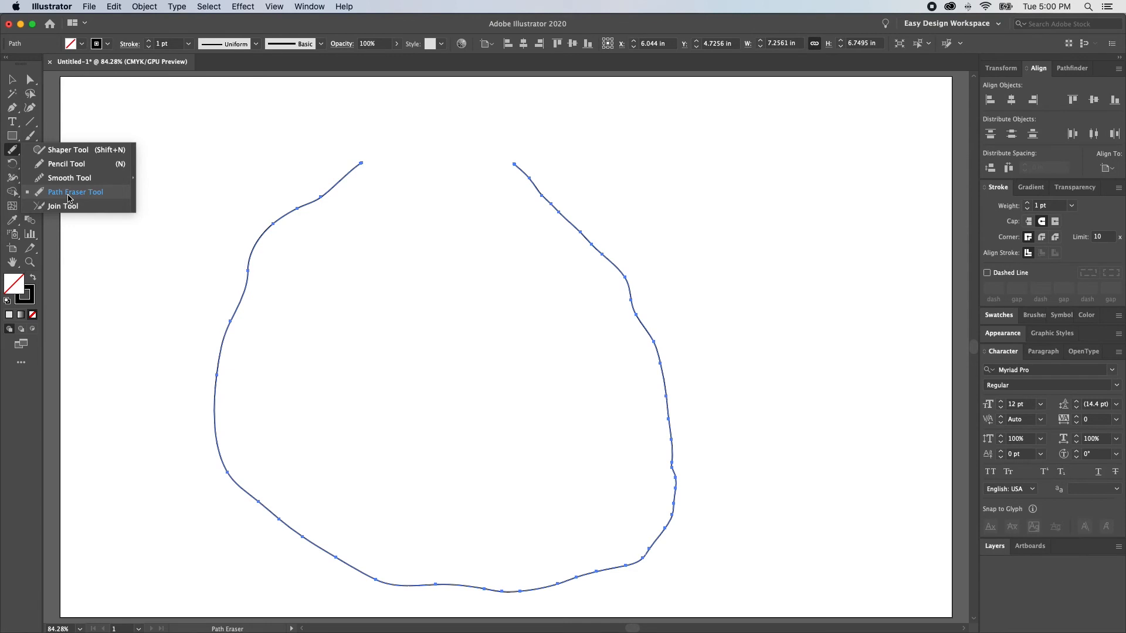
click(56, 207)
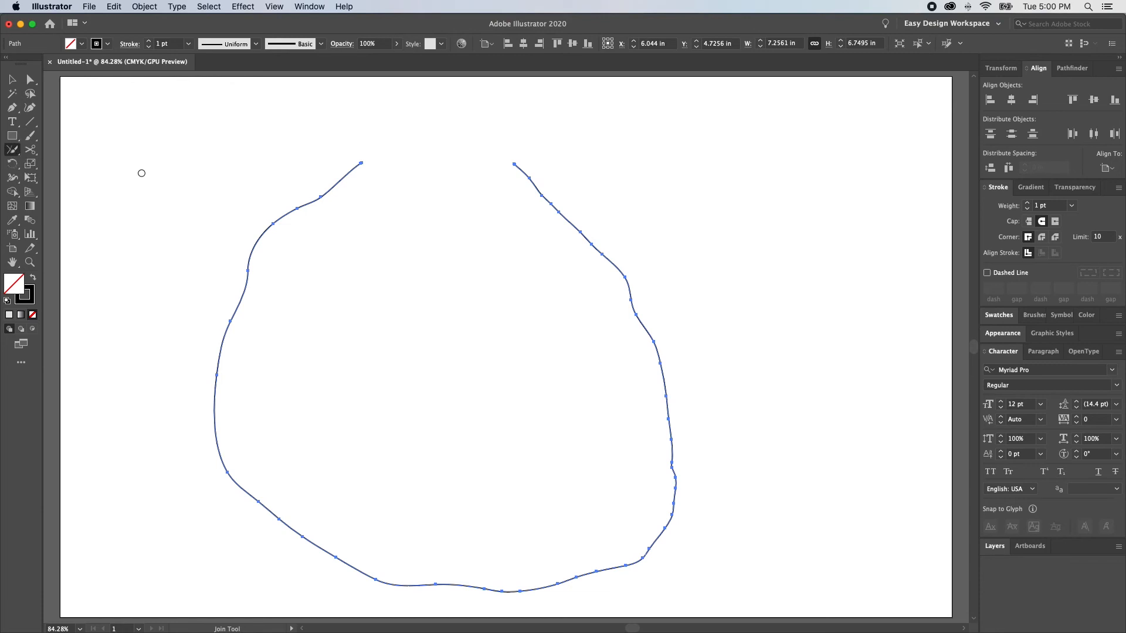
mouse_move(361, 164)
mouse_down()
mouse_move(465, 157)
mouse_move(522, 168)
mouse_up()
Reshape the joined top edge of the outline by adjusting its anchor point with the Direct Selection tool
key(a)
click(448, 112)
drag(448, 111, 401, 149)
key(Delete)
click(394, 131)
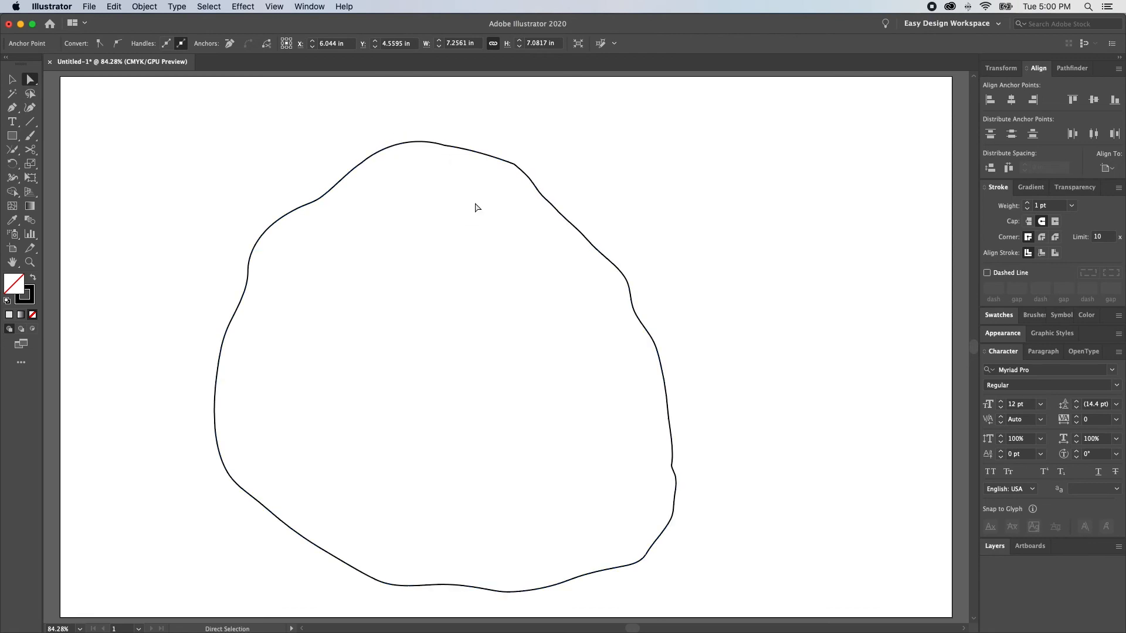
Draw two separate diagonal lines that meet at a peak with the Pen tool
key(p)
click(217, 375)
shift+click(459, 188)
super+click(453, 171)
click(431, 154)
shift+click(669, 388)
super+click(575, 304)
Adjust the upper ends of the two diagonal lines so they overlap slightly at the peak
key(a)
click(433, 156)
drag(444, 167, 699, 351)
click(433, 153)
key(super+shift+a)
drag(489, 197, 553, 251)
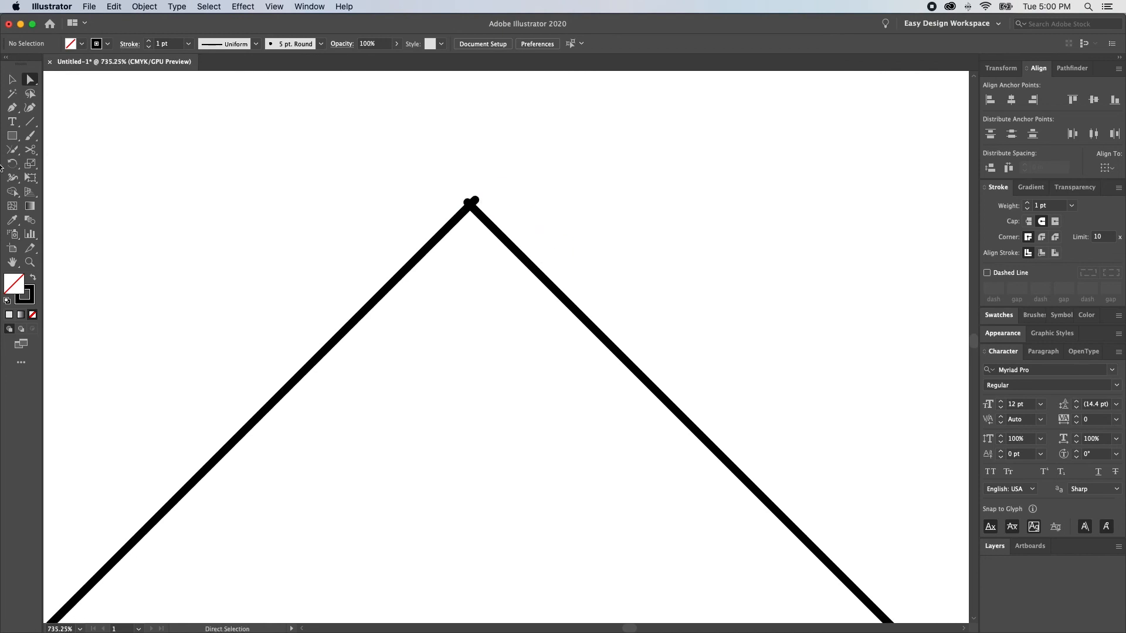
Join the overlapping line ends at the peak into one clean corner with the Join tool
drag(431, 167, 527, 257)
drag(479, 203, 469, 203)
Try moving the joined corner point downward, undo the move and deselect the path
key(a)
drag(470, 203, 476, 272)
key(super+z)
key(super+shift+a)
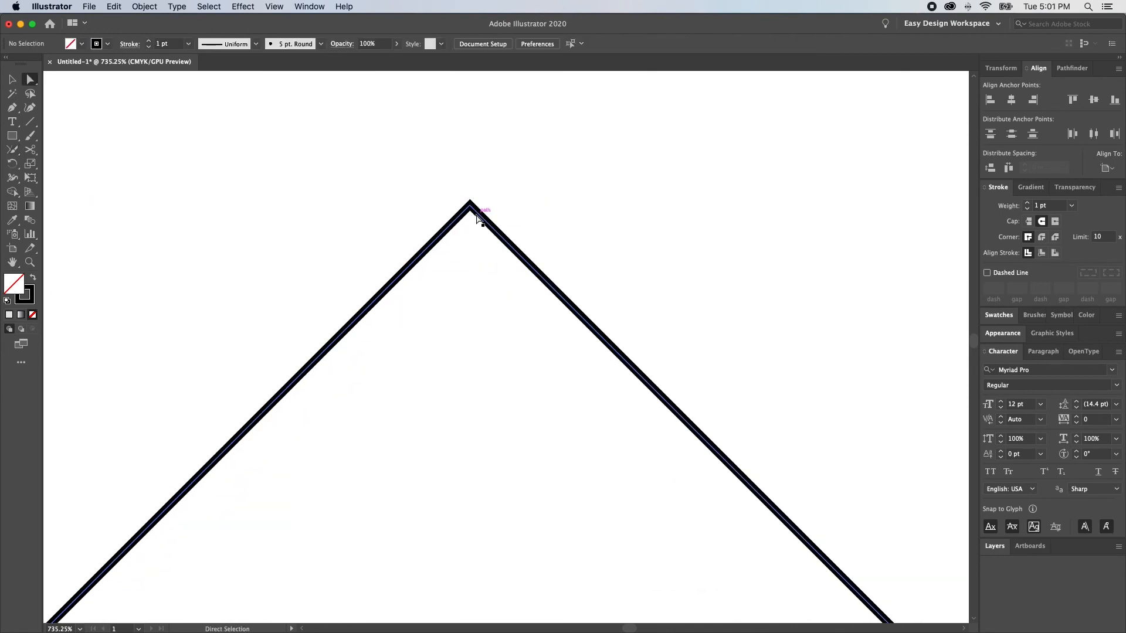
Select the entire joined path on the artboard and show the tools grouped with the Join tool
key(super+0)
click(442, 244)
key(super+a)
click(12, 149)
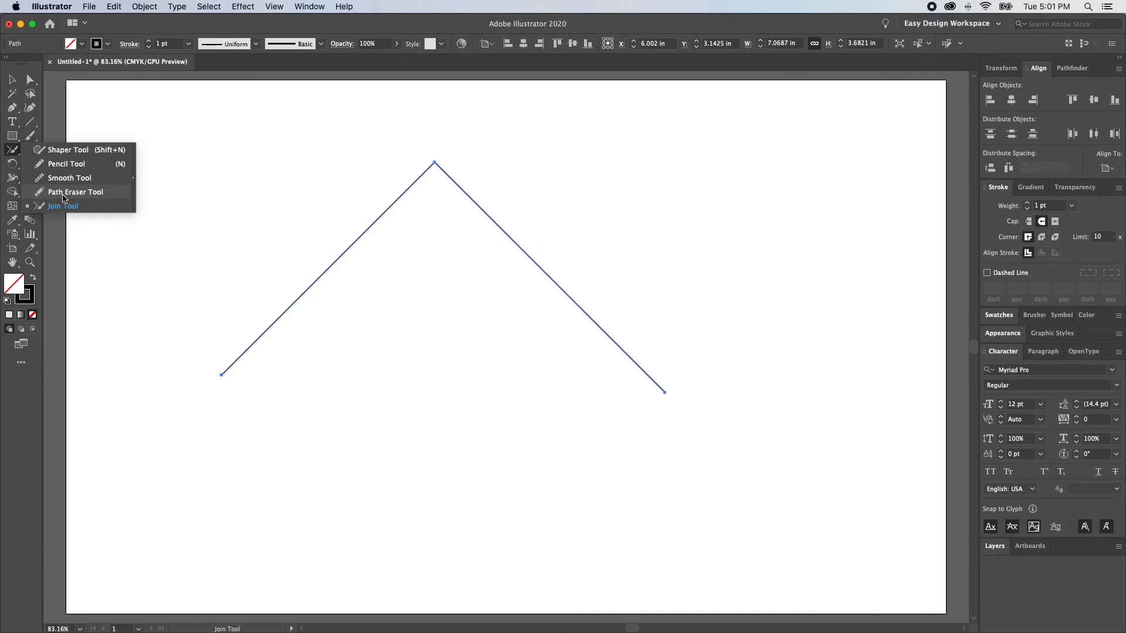